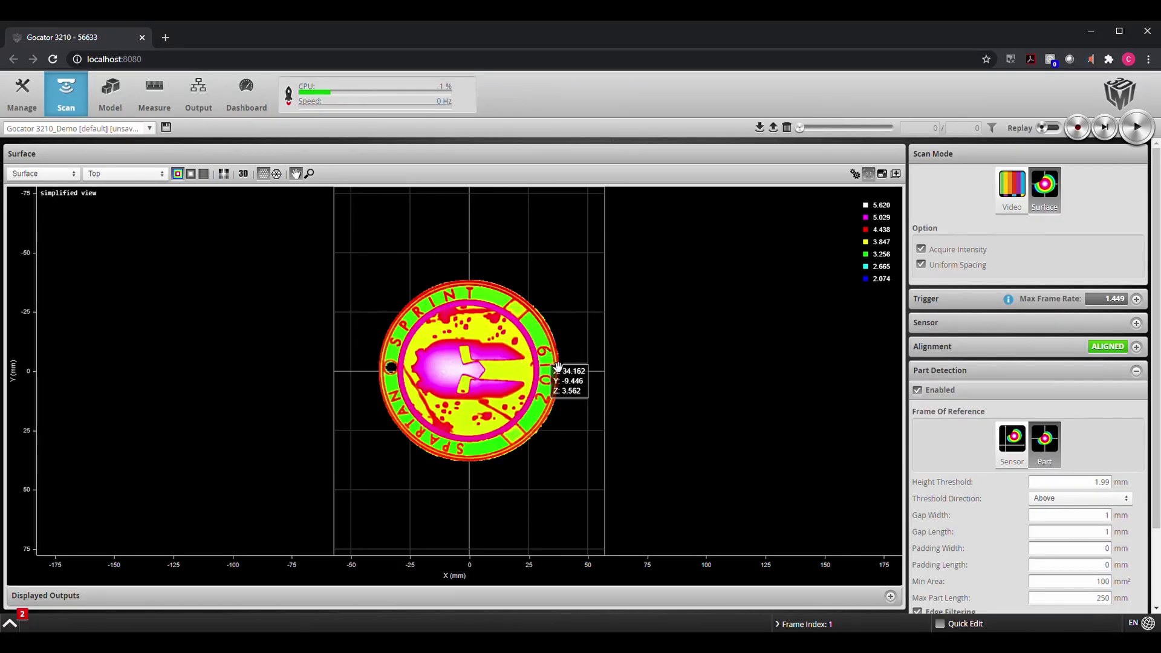
Pan the medal scan view slightly to the left
drag(575, 371, 559, 369)
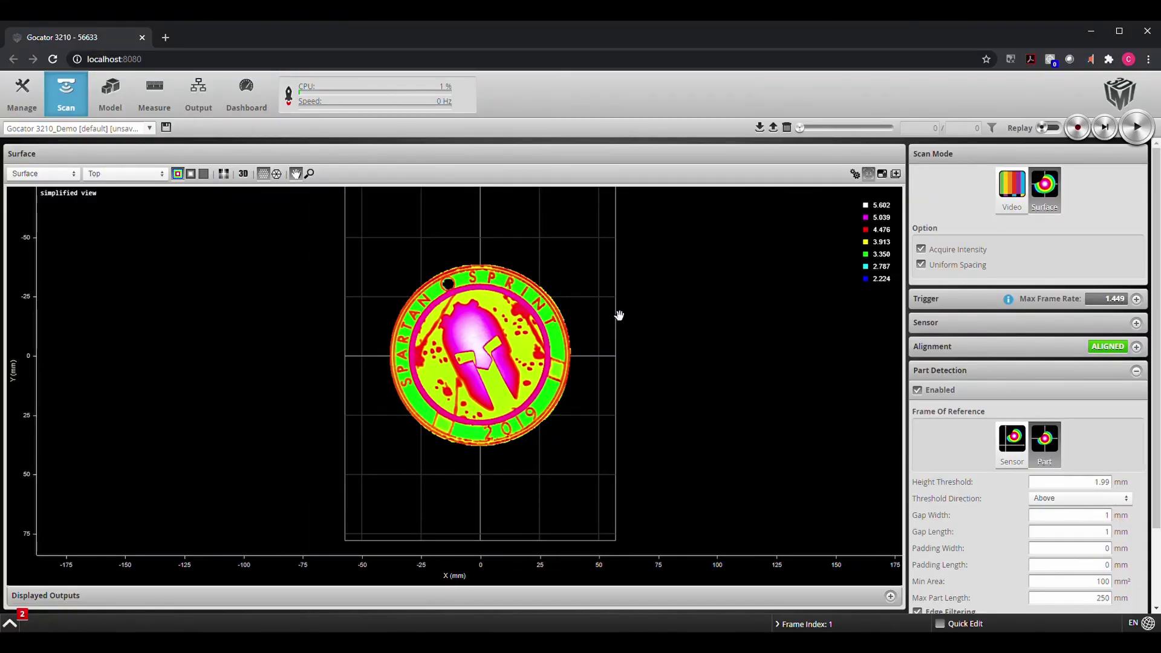
Switch to the Measure workspace and shift the medal view down and right
click(159, 97)
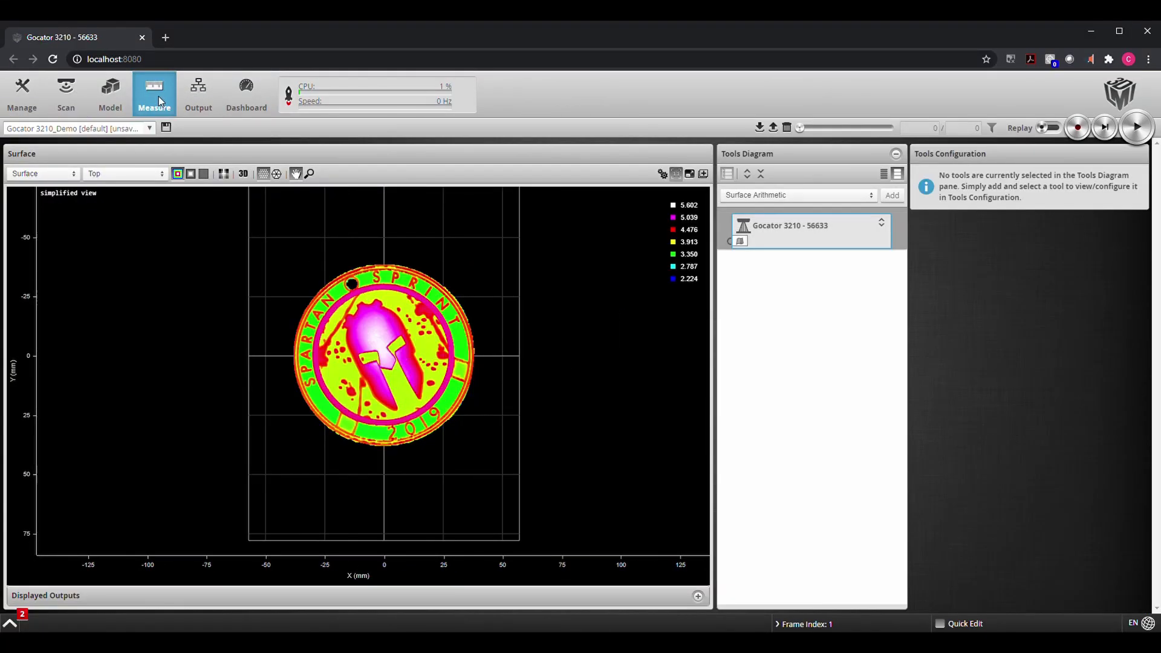
drag(514, 319, 536, 337)
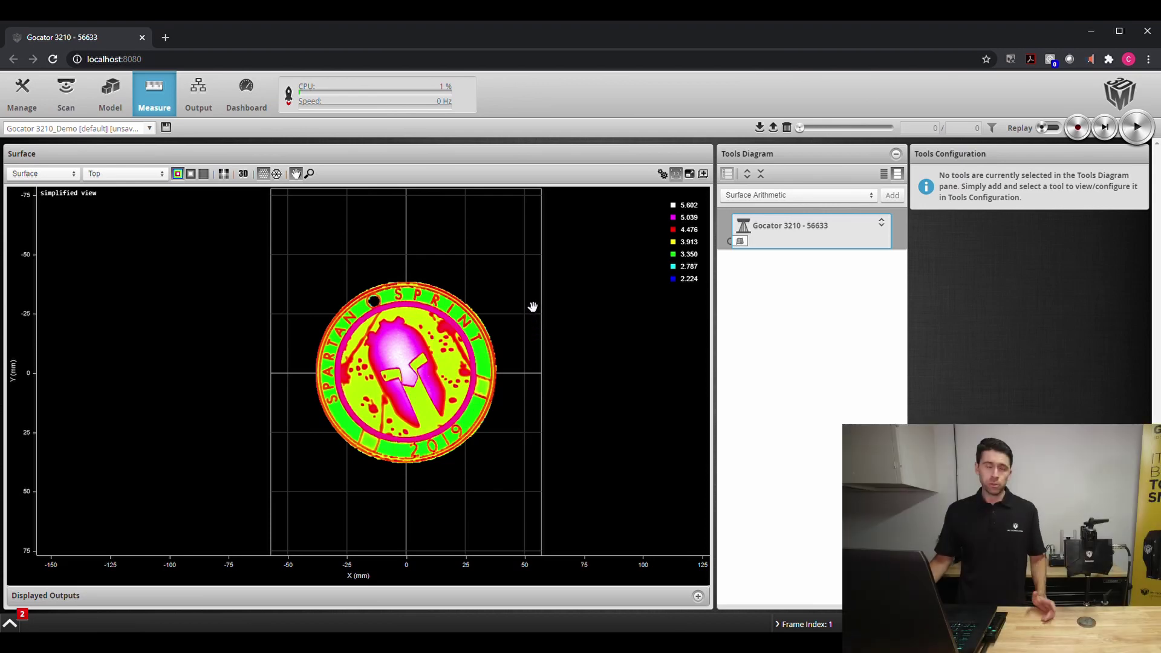
mouse_move(453, 351)
drag(511, 311, 503, 324)
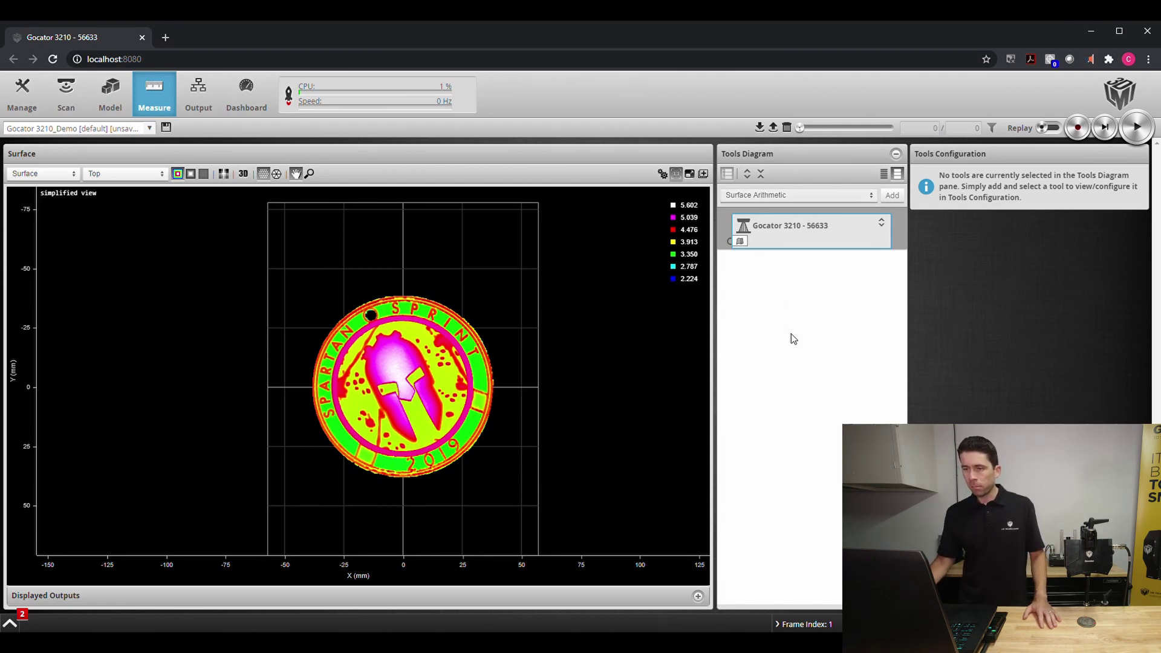
Add a Surface Hole tool over the medal with a 3 mm nominal radius
click(775, 364)
click(892, 195)
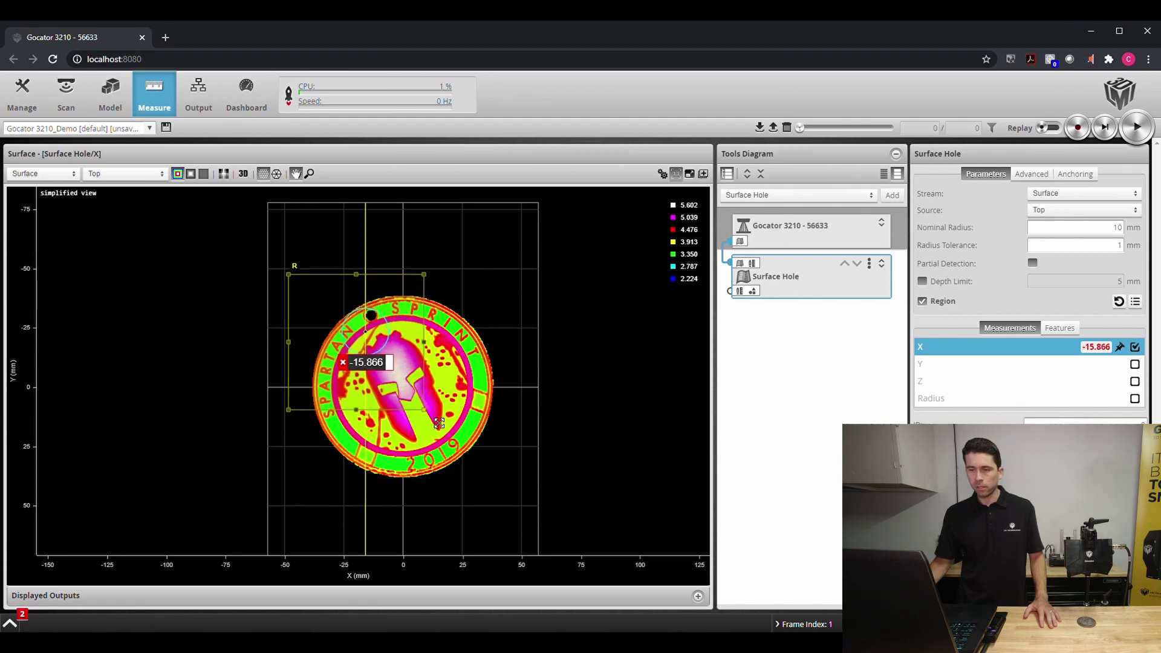
drag(439, 424, 547, 516)
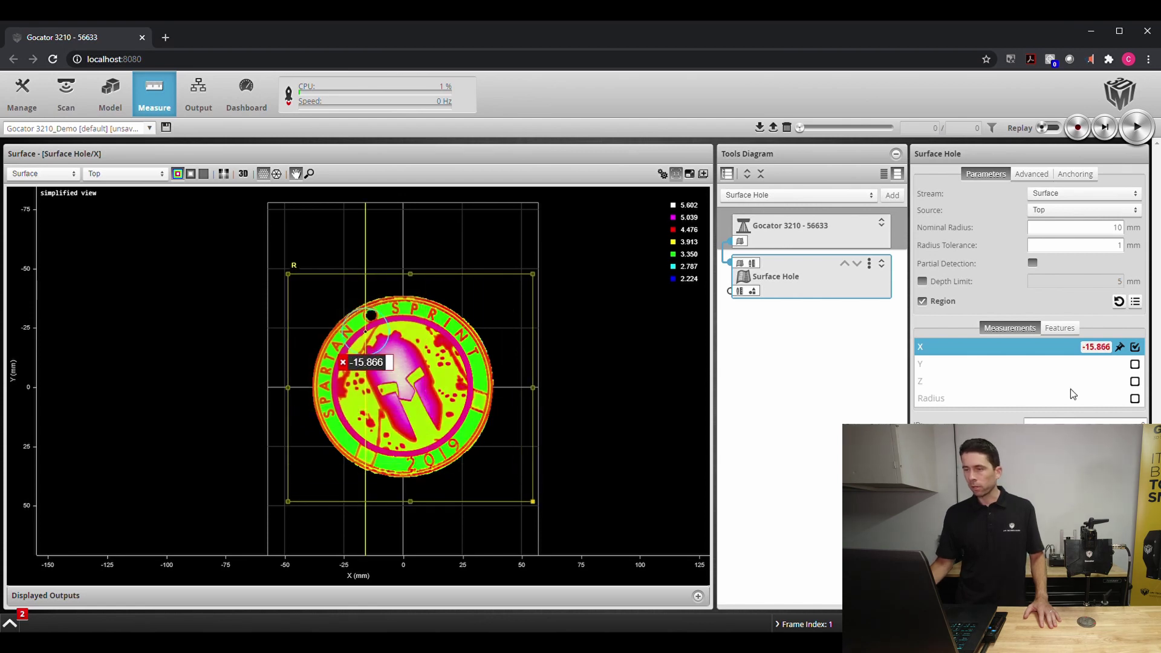
double_click(1117, 229)
key(Return)
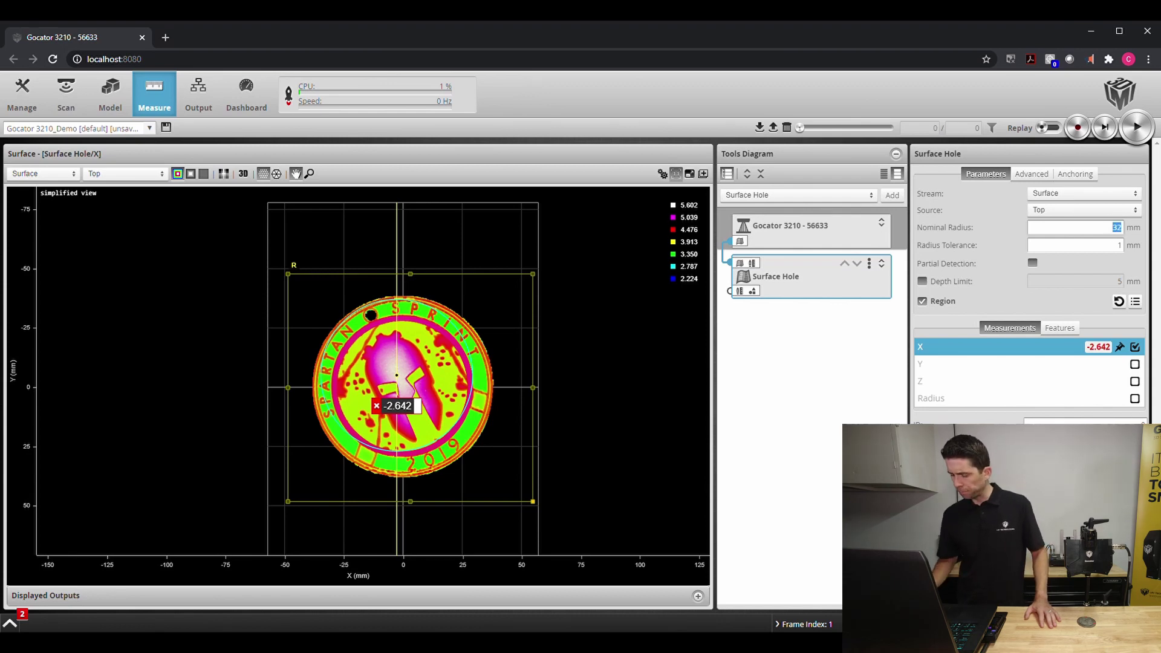
key(Return)
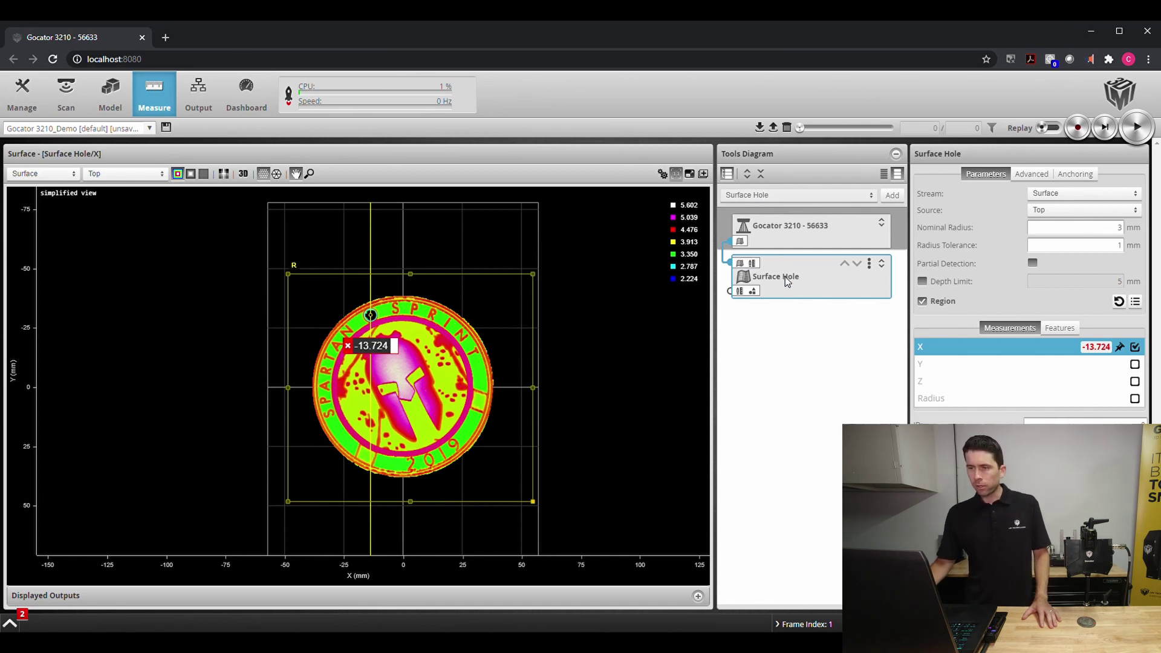
key(Up)
Add a Surface Circular Edge tool with its region fitted around the medal
click(892, 195)
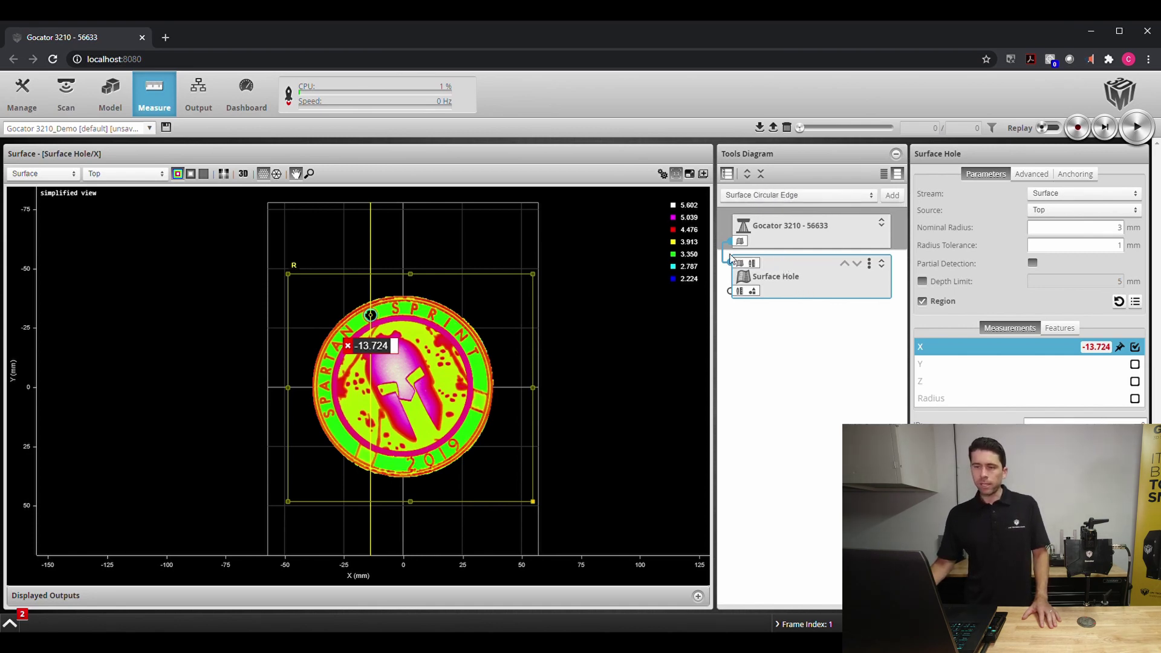
drag(448, 424, 540, 489)
drag(462, 296, 461, 302)
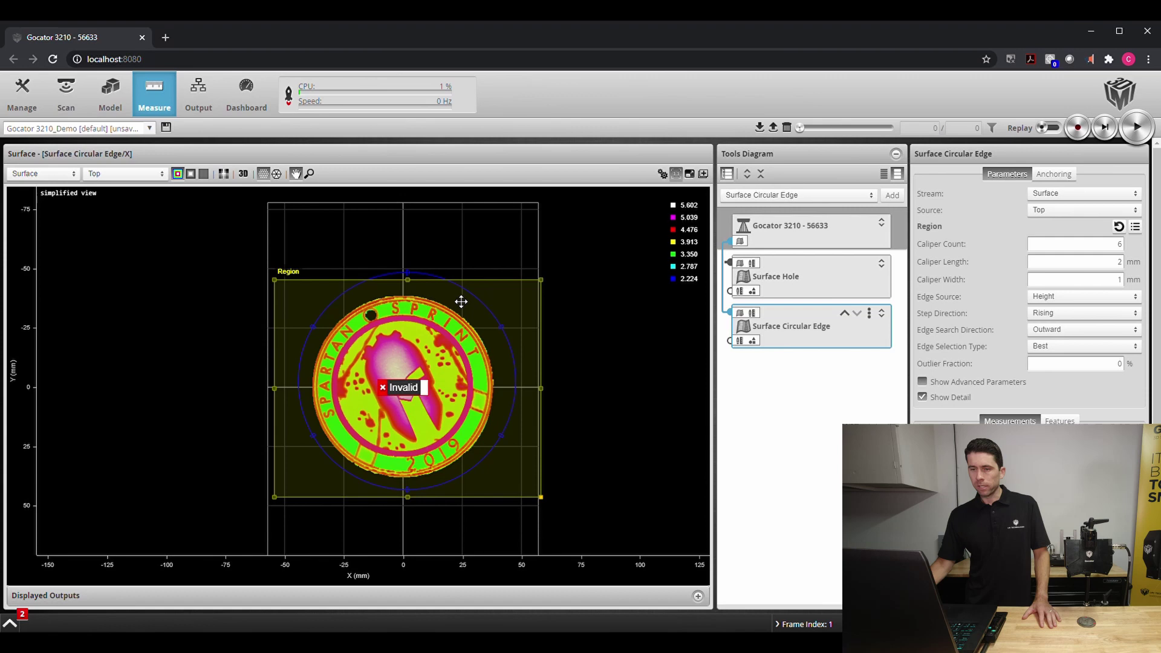
drag(548, 505, 543, 492)
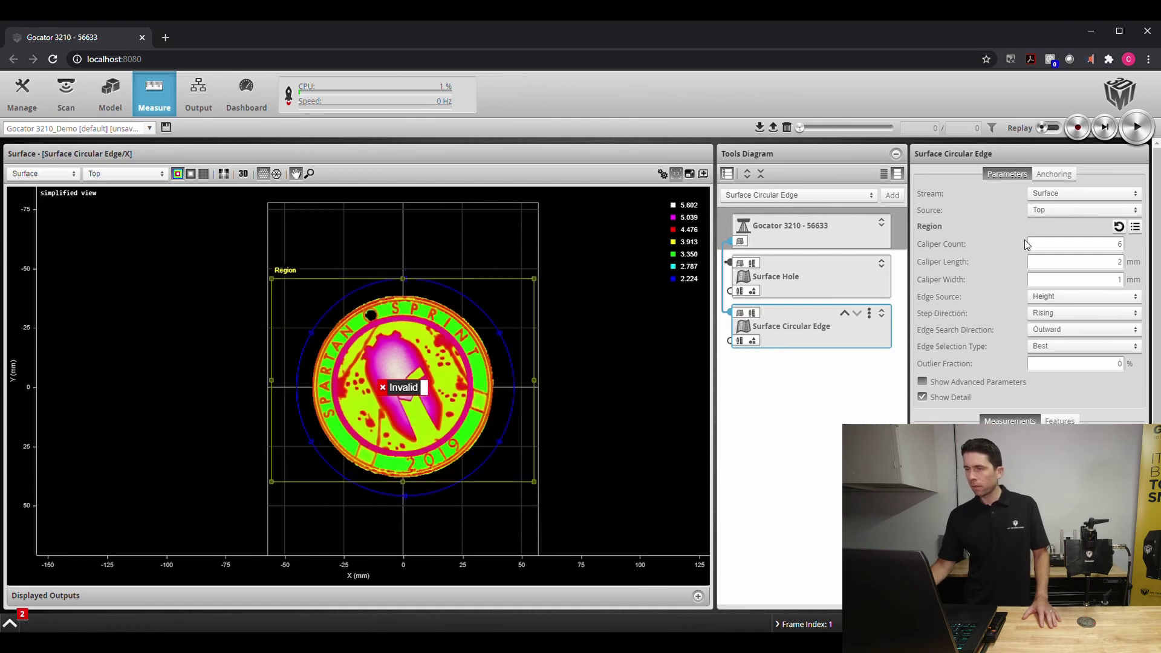
Set the caliper length and caliper width to 30 mm
double_click(1117, 267)
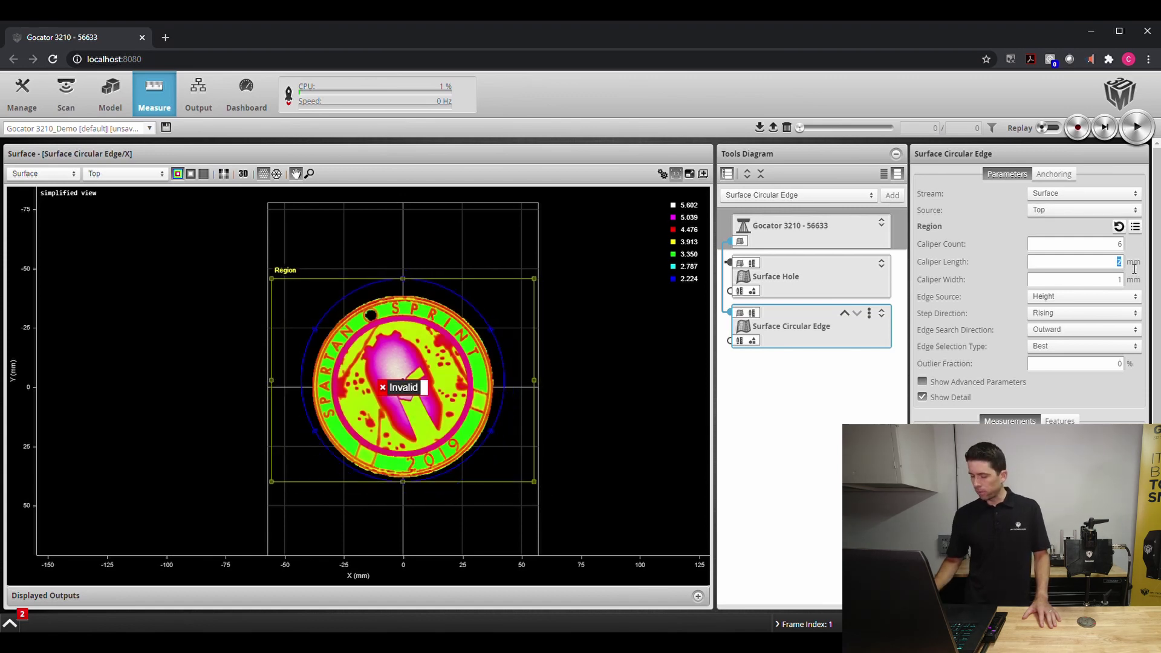
text(30)
key(Return)
double_click(1118, 279)
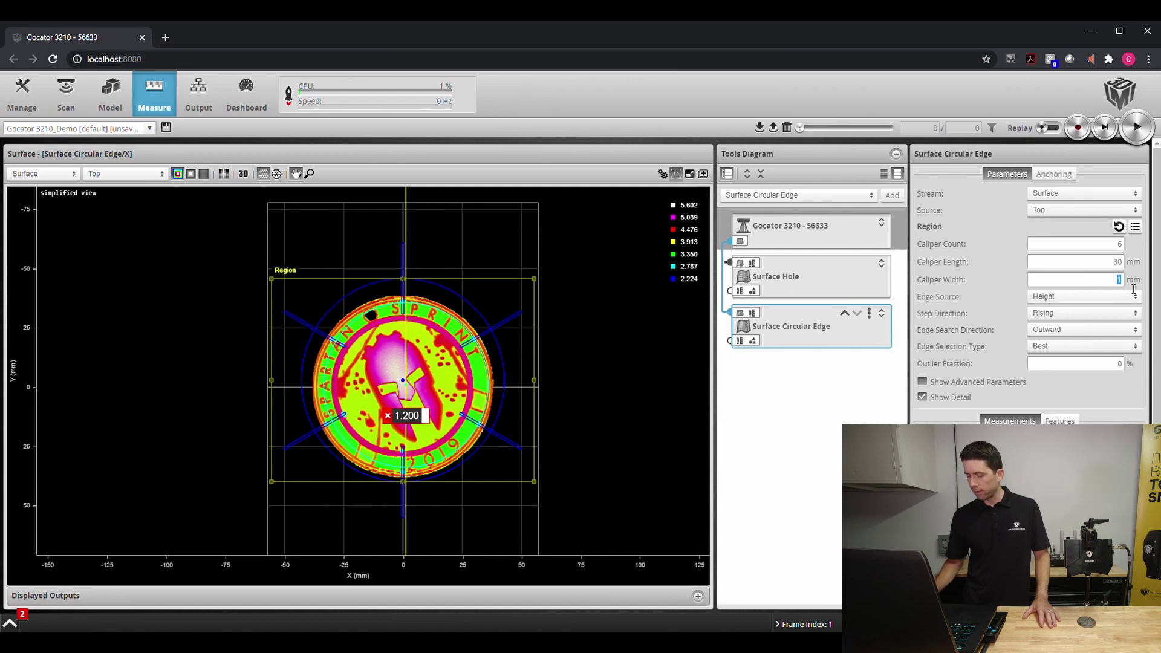
text(30)
key(Return)
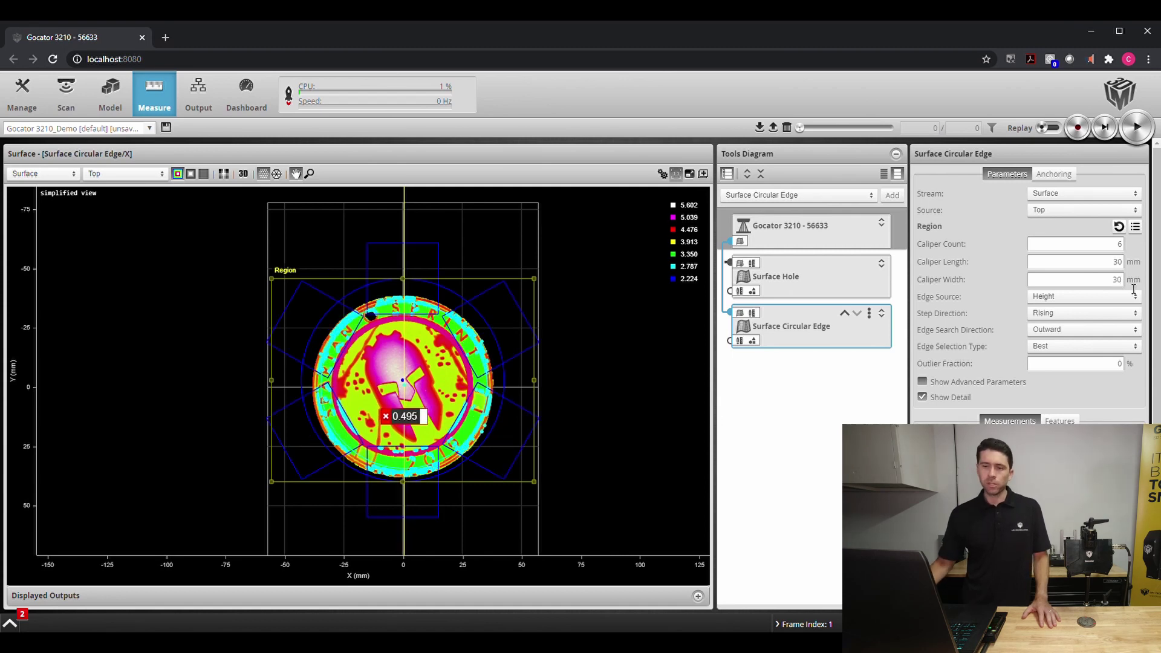
Set the edge search direction to Inward and outlier fraction to 30%
click(1069, 329)
click(1069, 343)
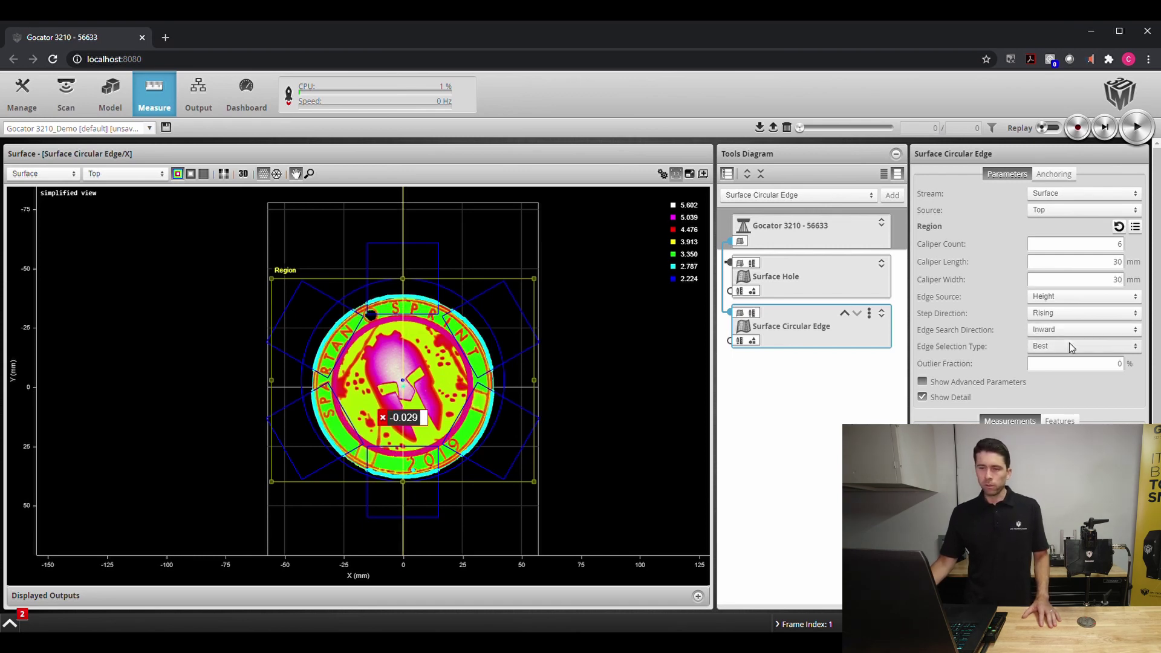
double_click(1119, 365)
text(30)
key(Return)
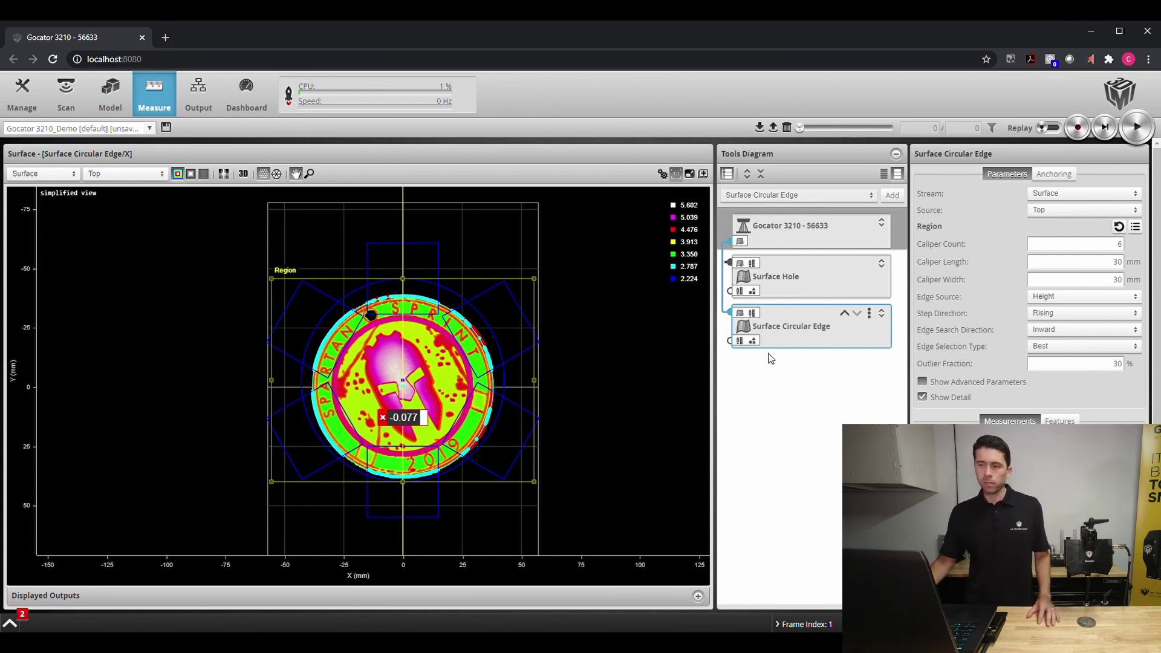
Add a Feature Create tool outputting a line from the hole centre to the circular edge centre
click(894, 194)
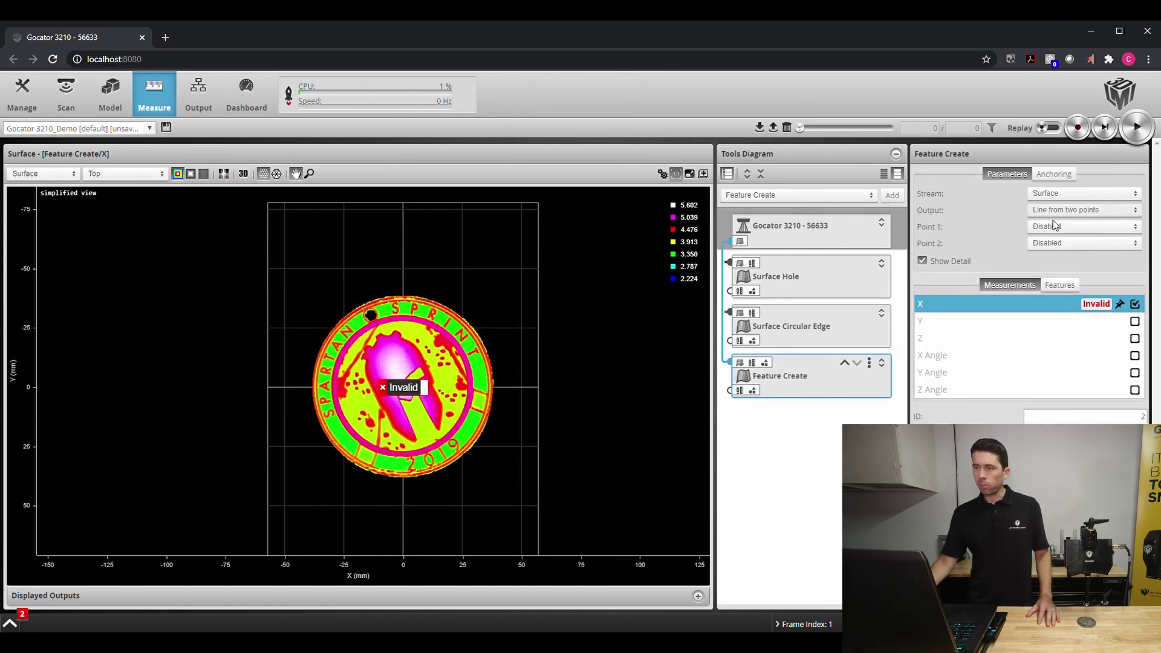
click(1049, 242)
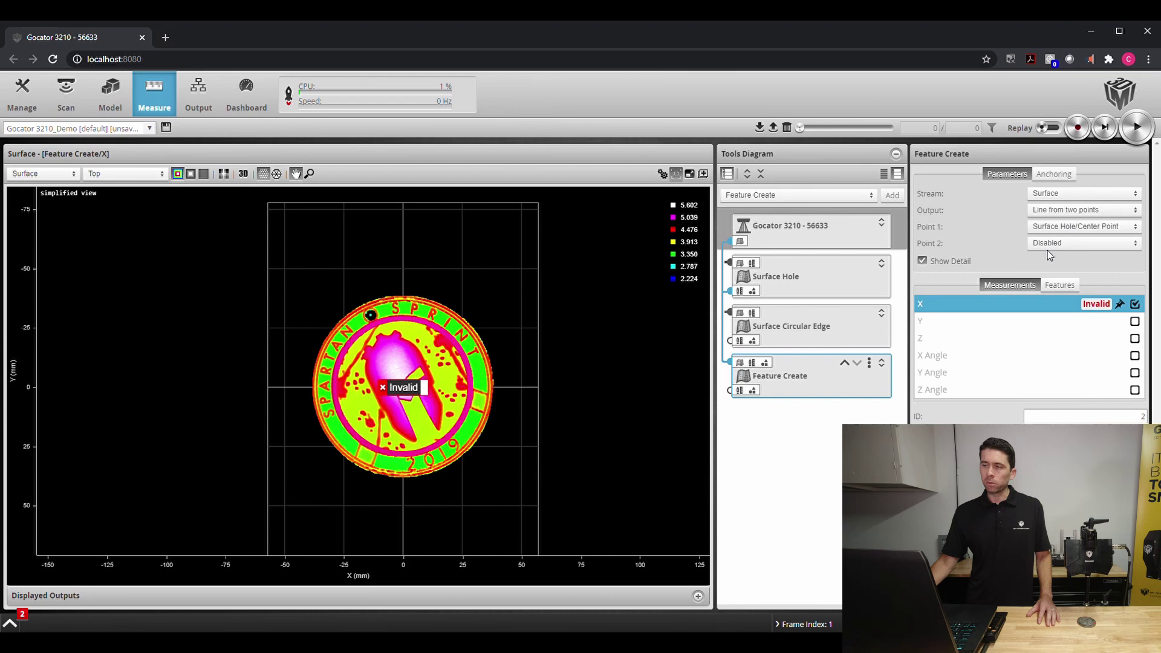
click(1053, 268)
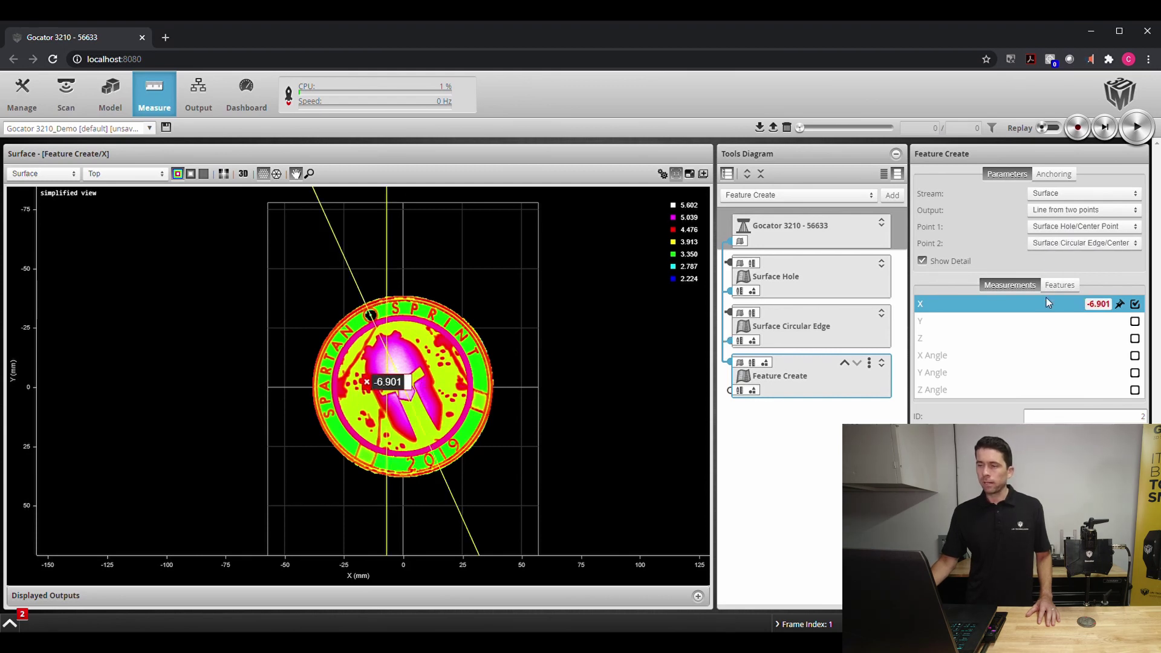
click(1061, 288)
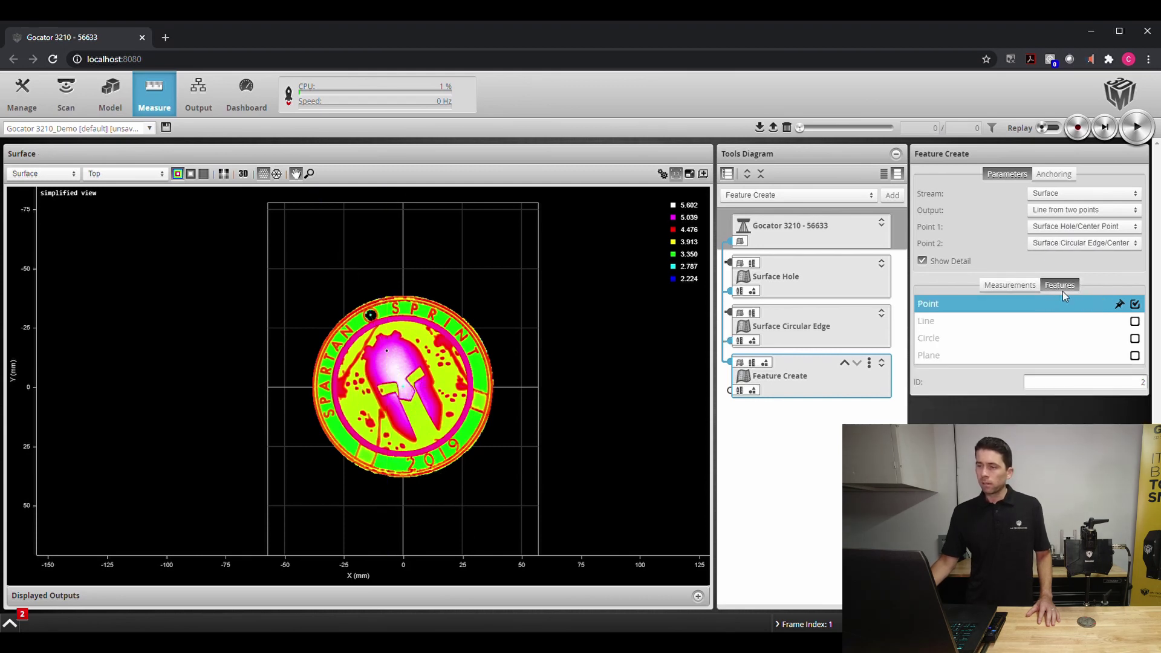
click(1135, 322)
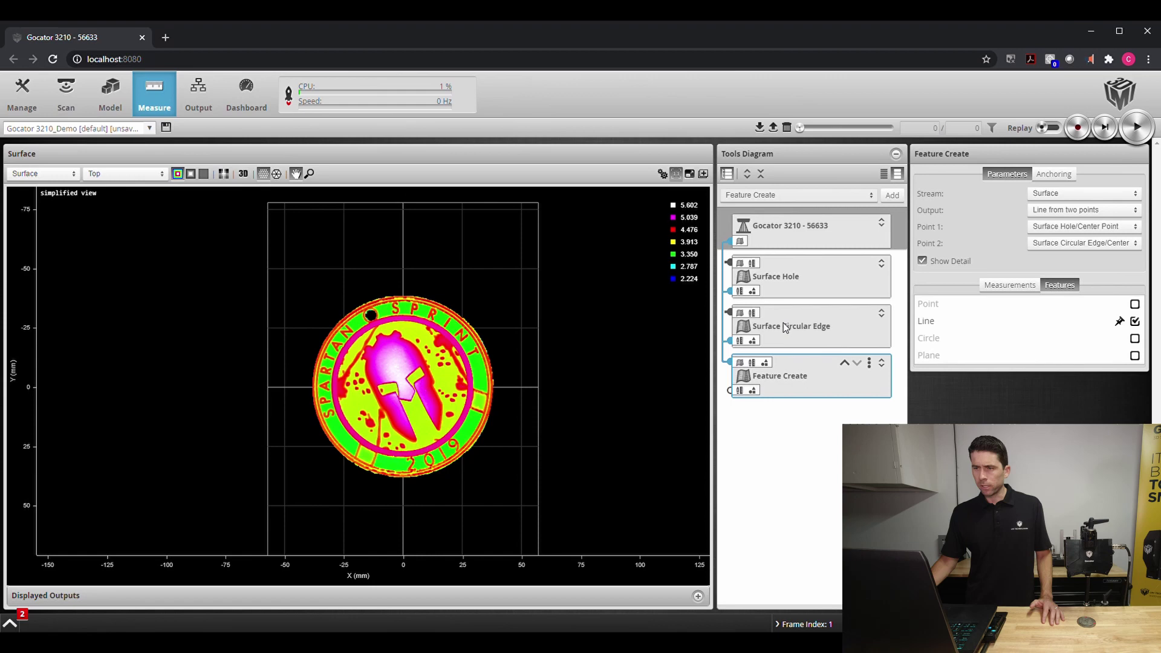
Add a Surface Plane tool with its region covering the whole medal
click(798, 195)
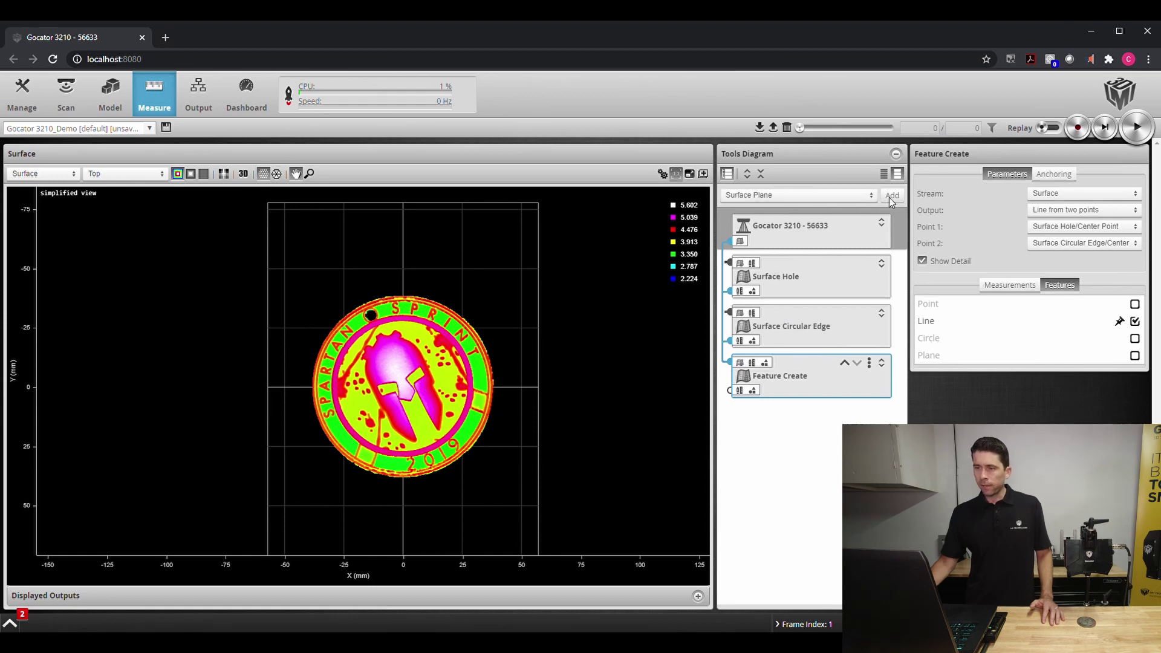
click(893, 195)
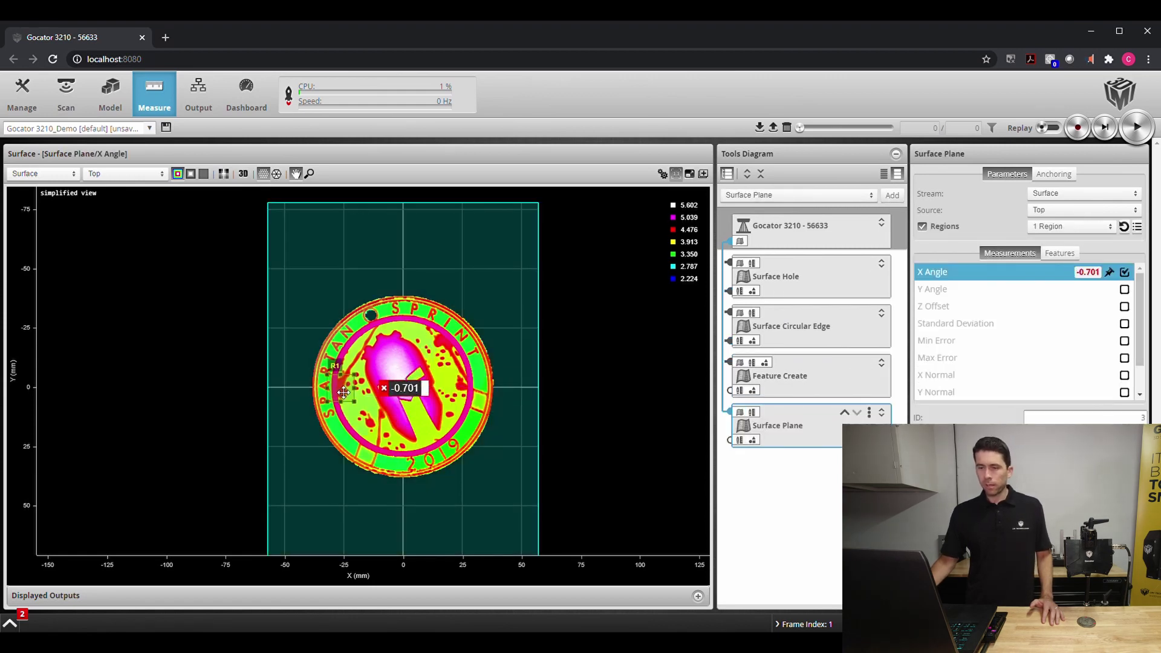
drag(343, 393, 572, 510)
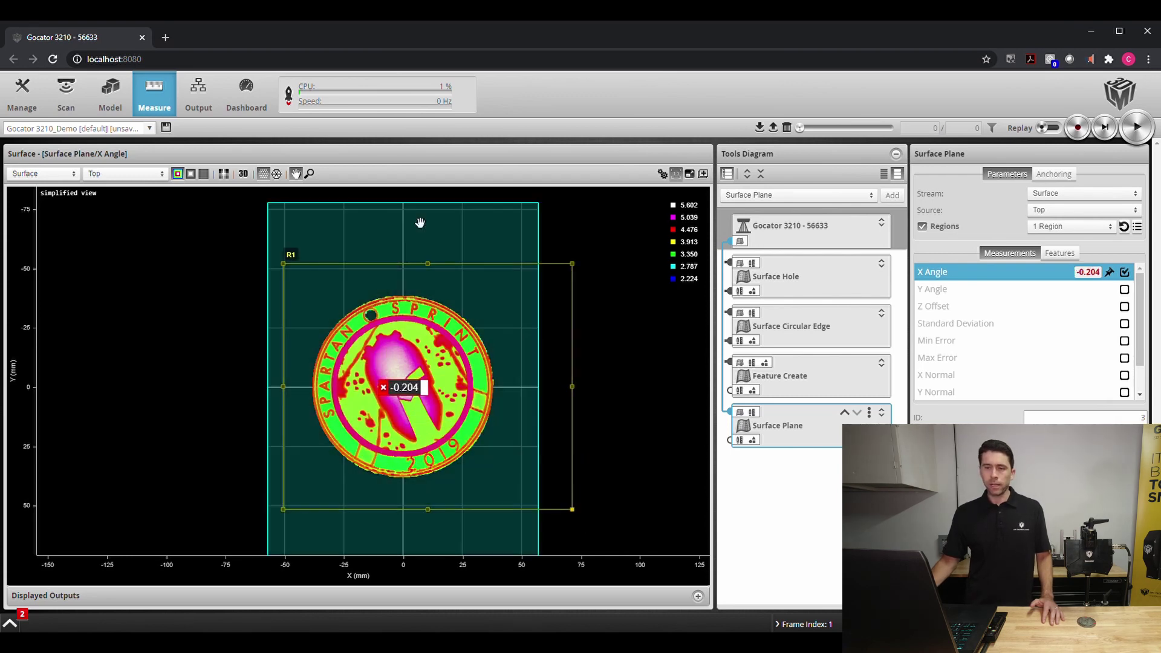
Inspect the fitted plane in the 3D view, then return to the top view
click(243, 174)
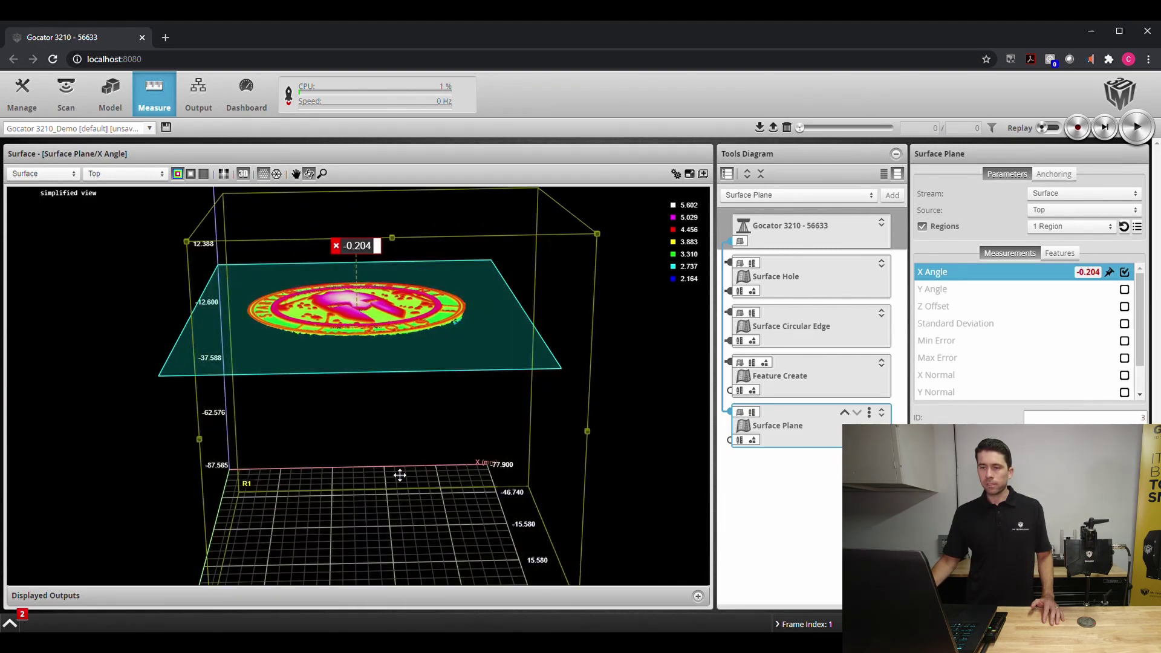
drag(402, 472, 384, 445)
drag(628, 432, 615, 459)
click(244, 174)
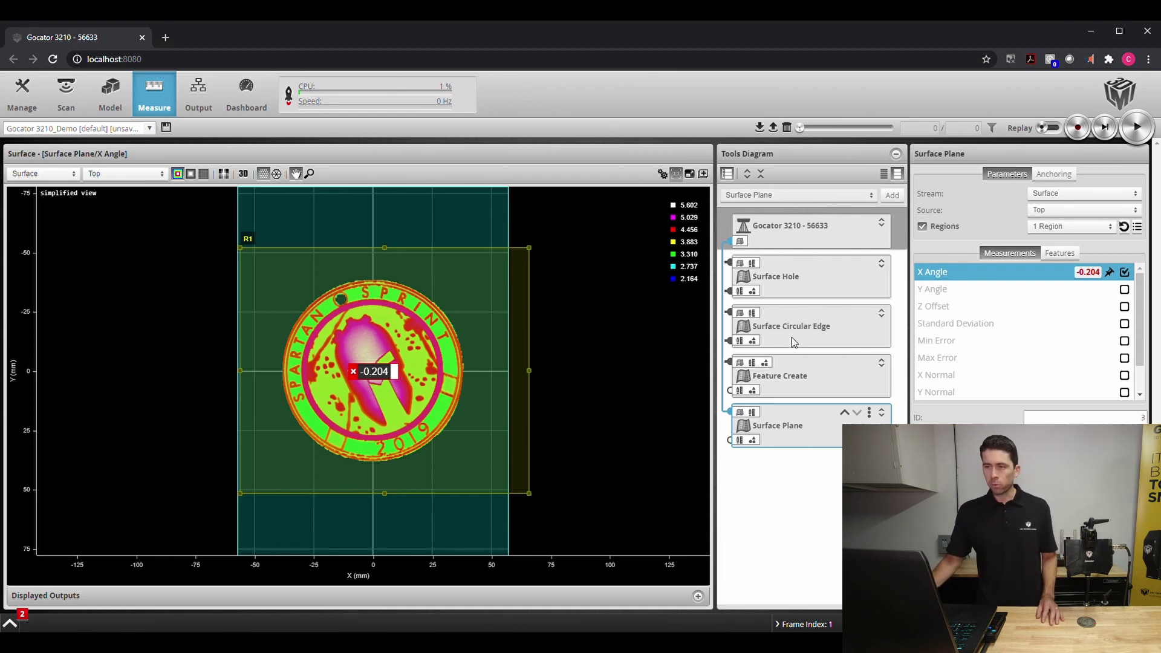
Add a Surface Transform from the fitted plane, created line and hole centre, displaying the Transformed Surface
click(892, 194)
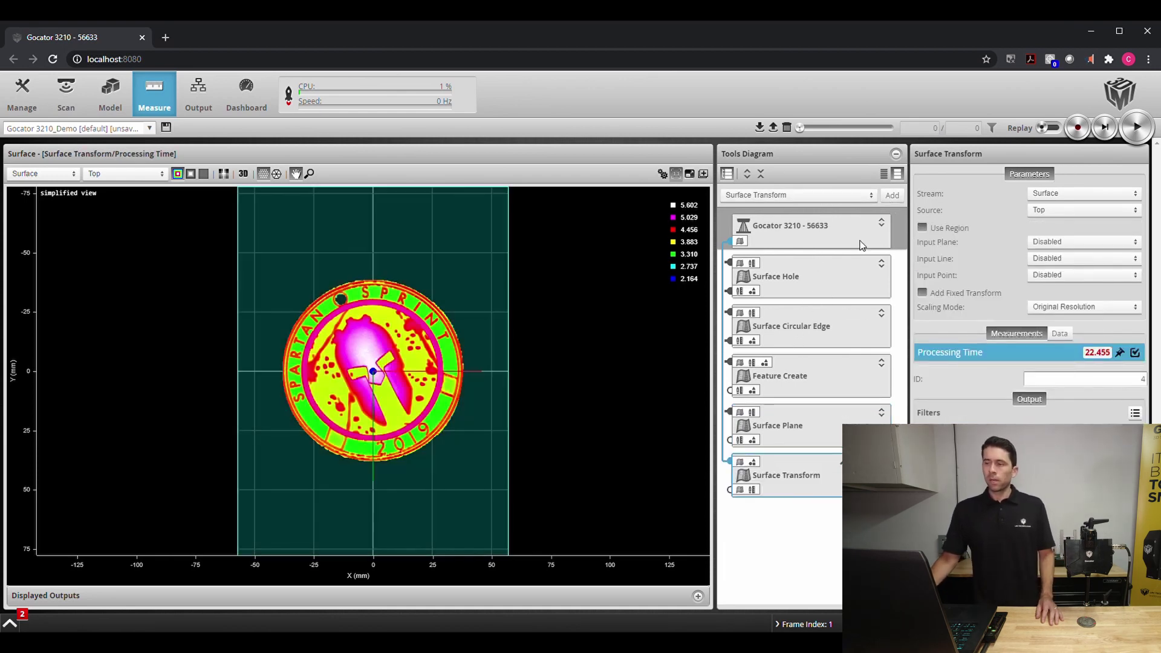
click(1066, 260)
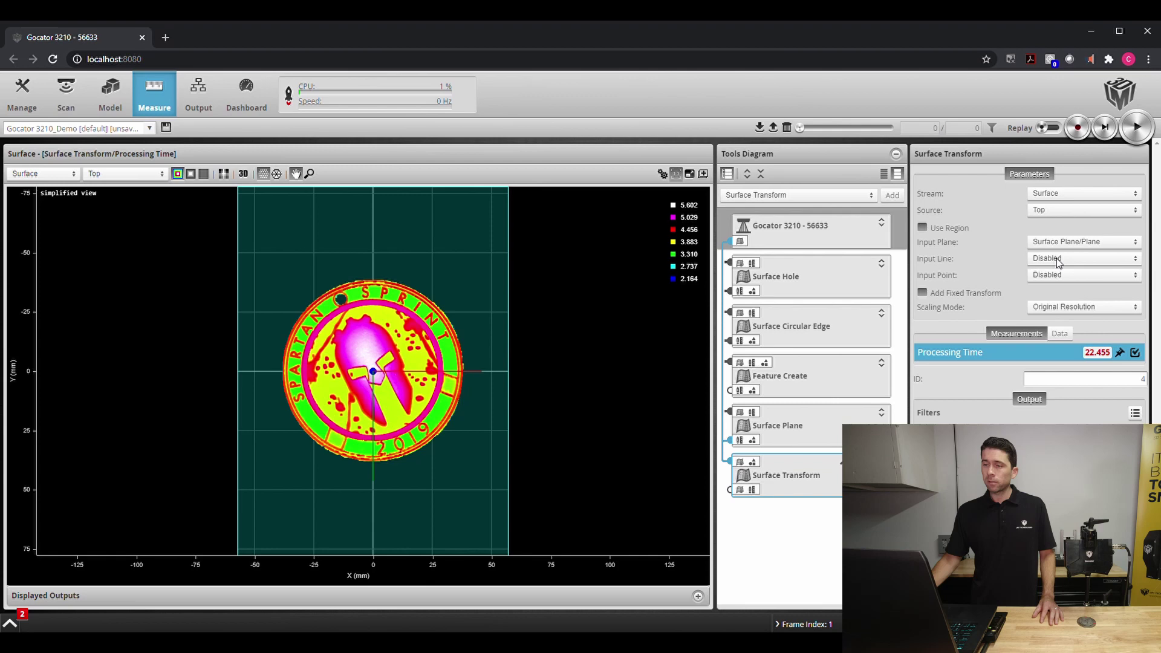
click(1065, 275)
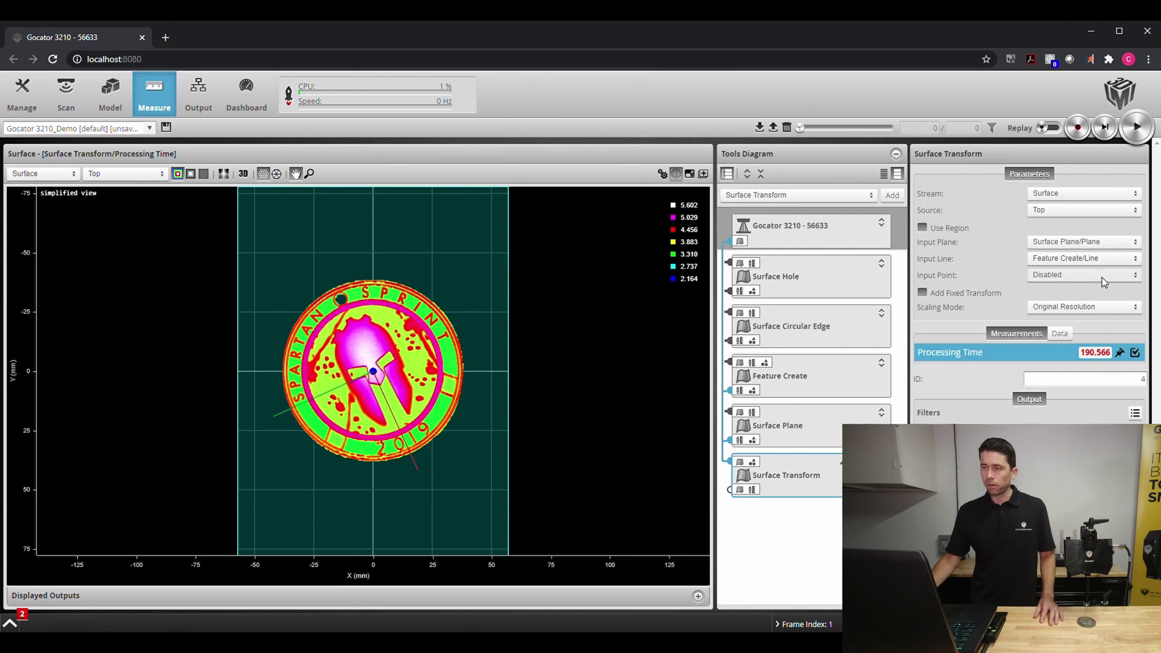
click(1087, 291)
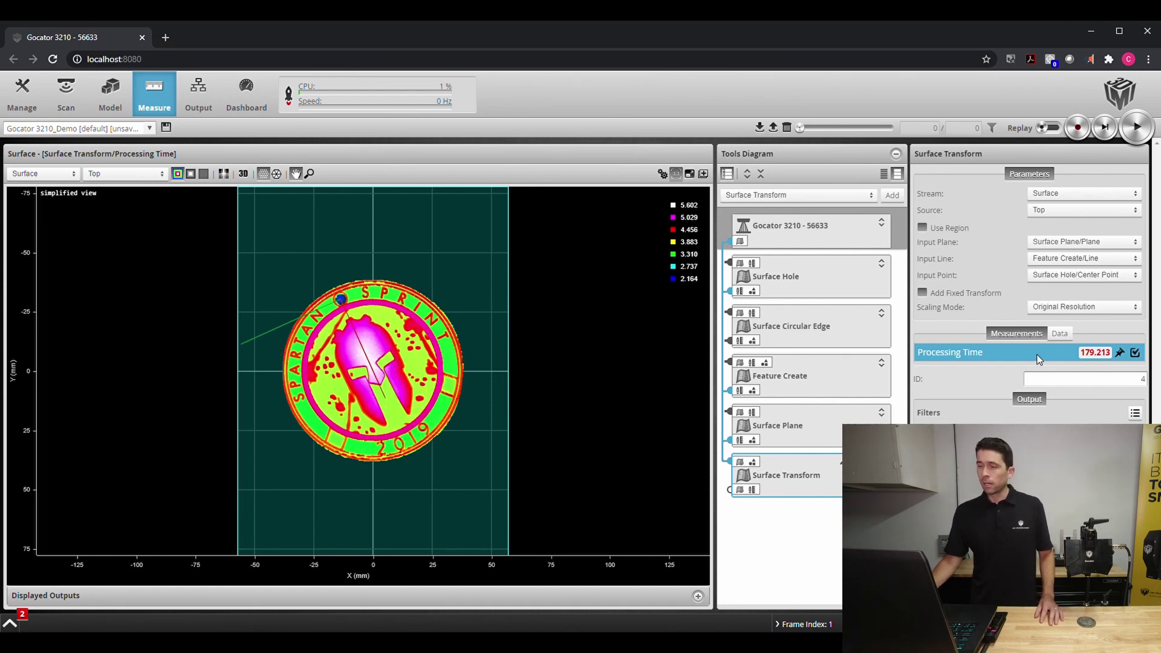
click(1061, 334)
click(1038, 357)
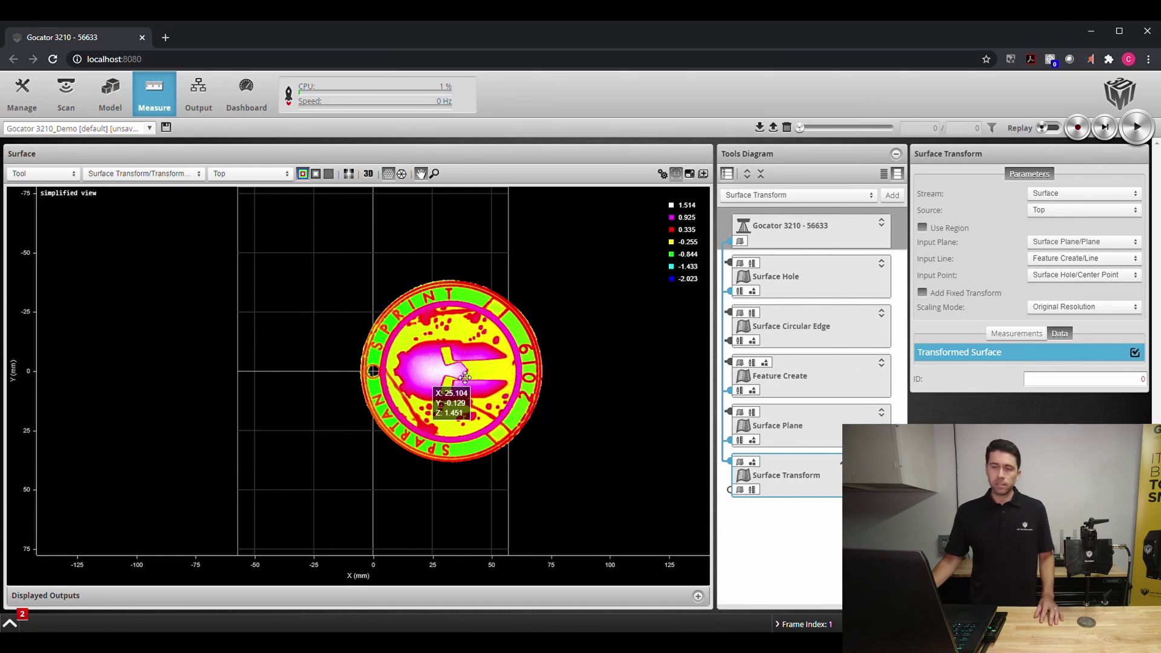
Zoom and pan the view to centre the transformed medal
scroll(363, 383, up, 5)
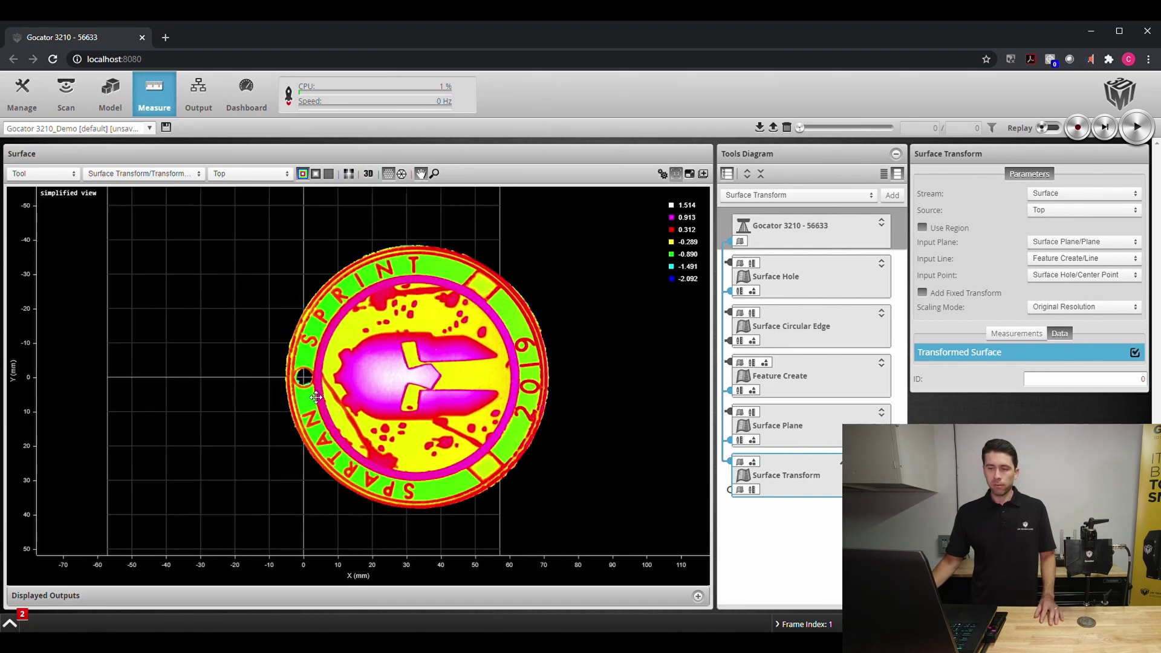
scroll(227, 317, down, 5)
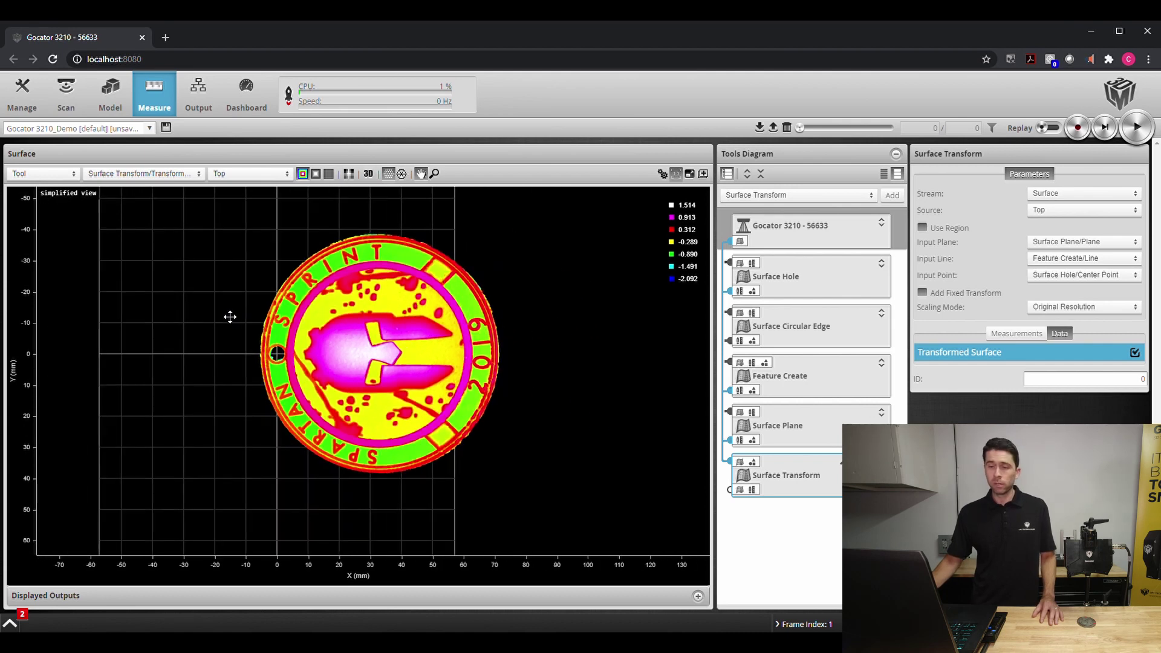
drag(242, 298, 248, 299)
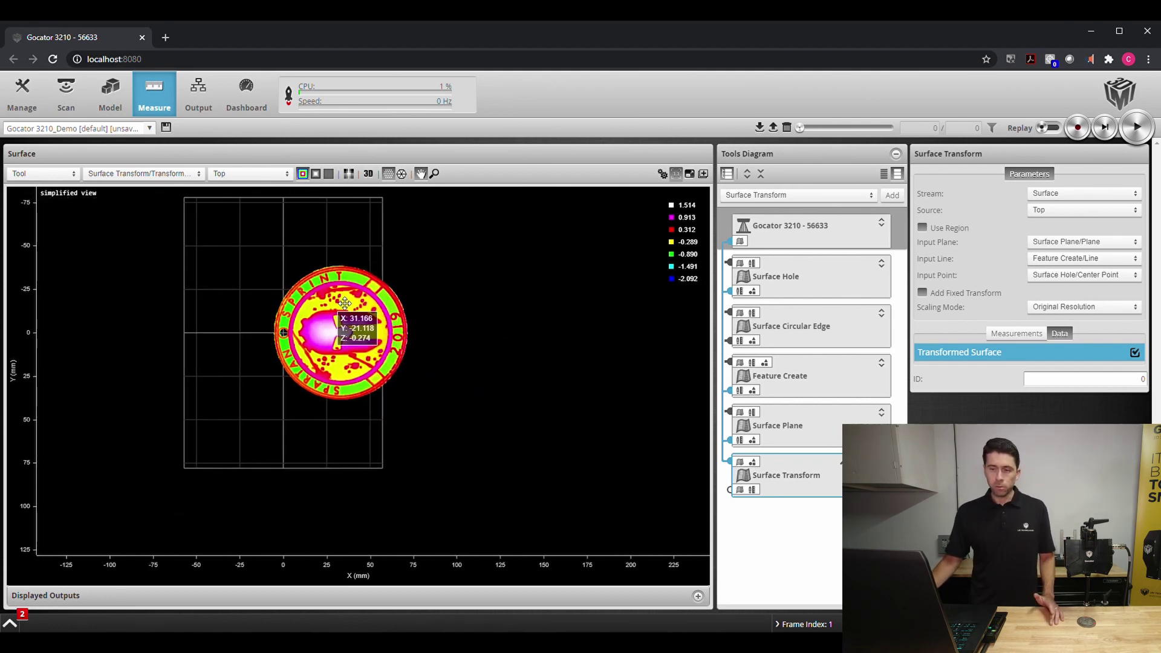
scroll(414, 326, up, 2)
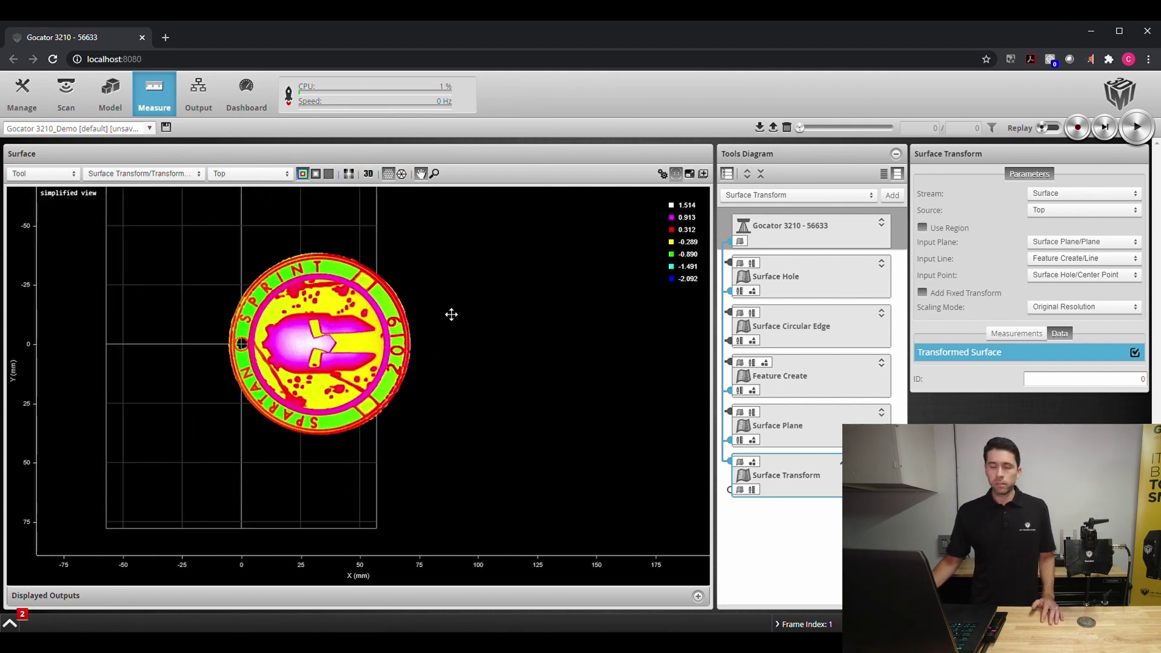
drag(451, 314, 478, 301)
Add a fixed transform with a 270° Z Angle so the medal reads upright
click(923, 293)
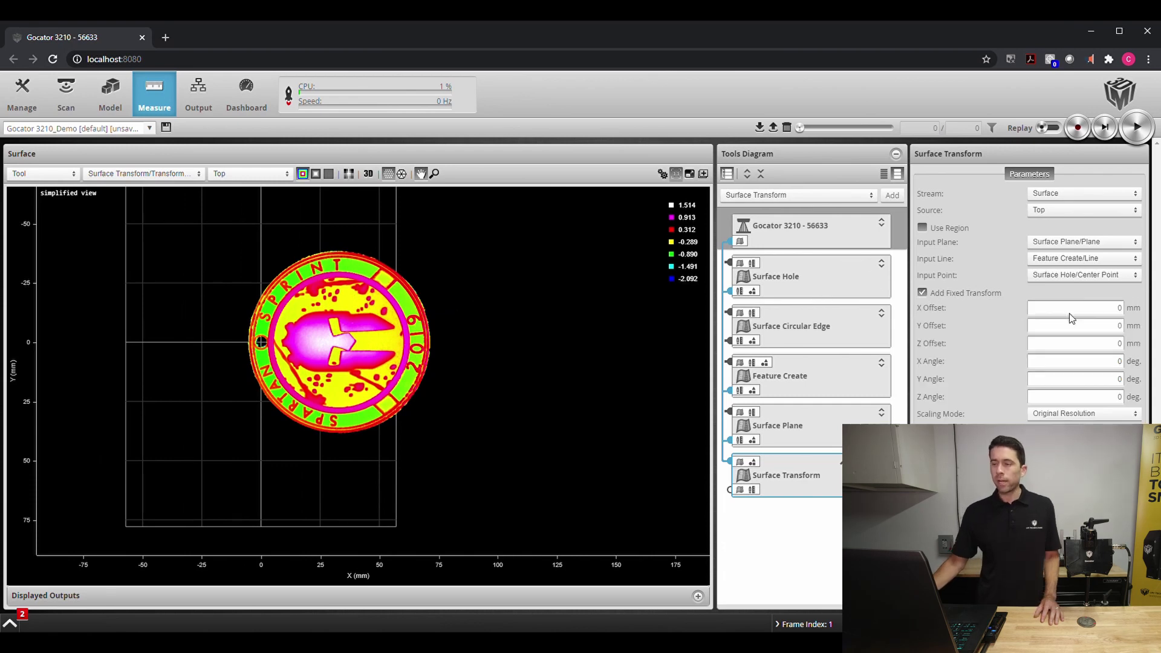
text(27)
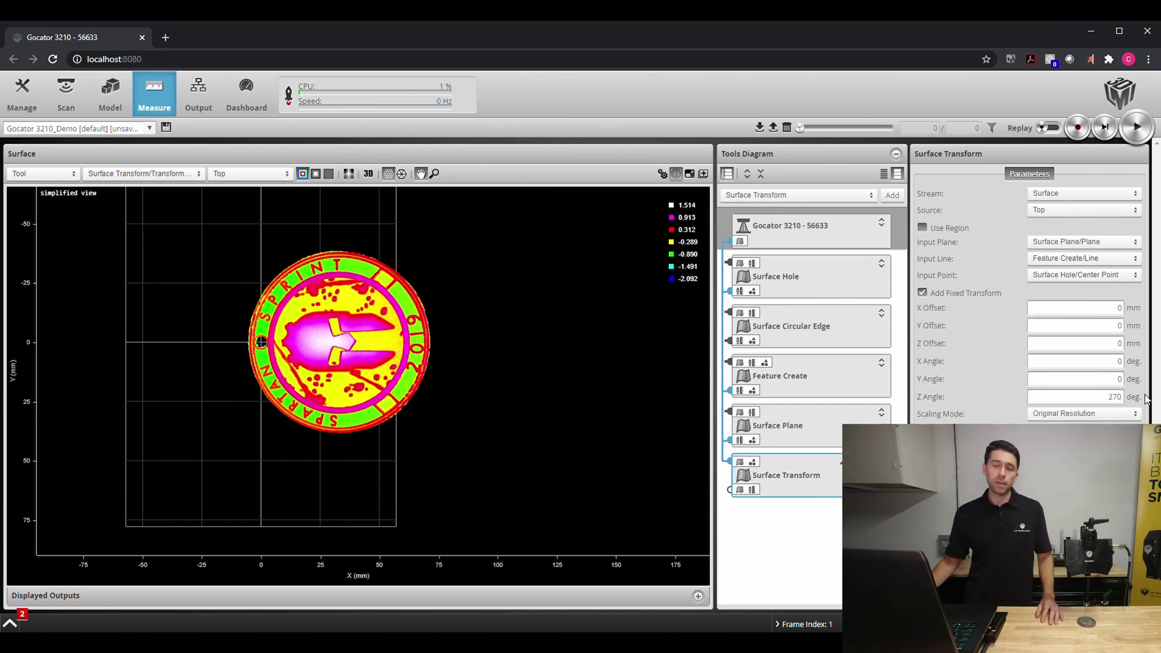
key(Return)
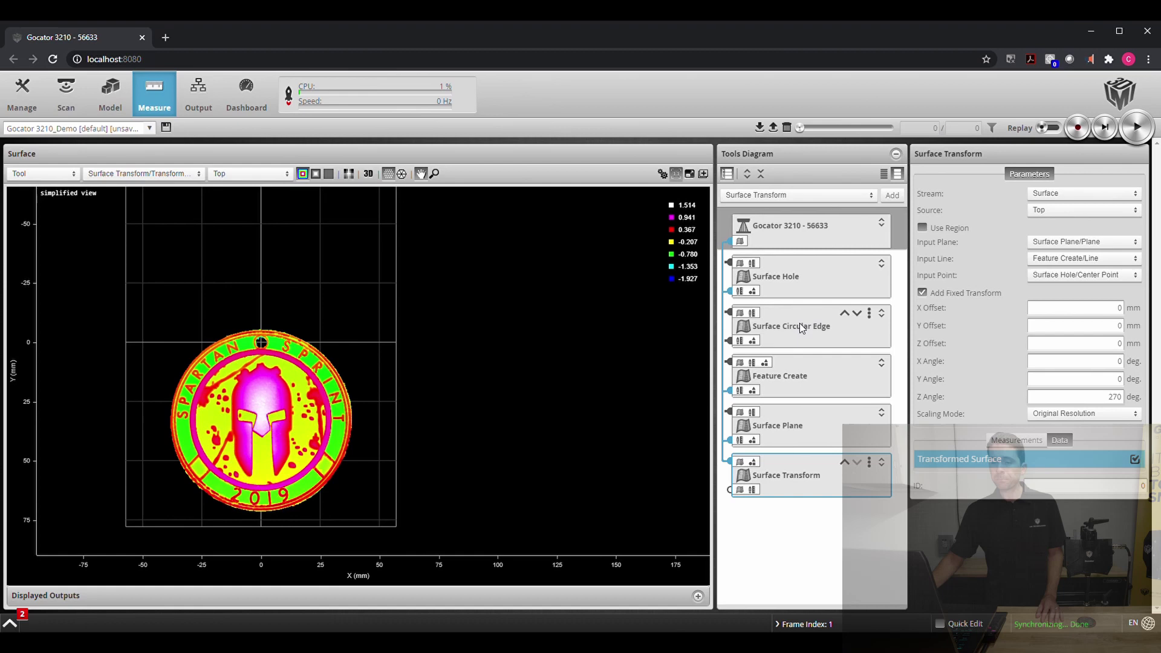
drag(454, 414, 519, 347)
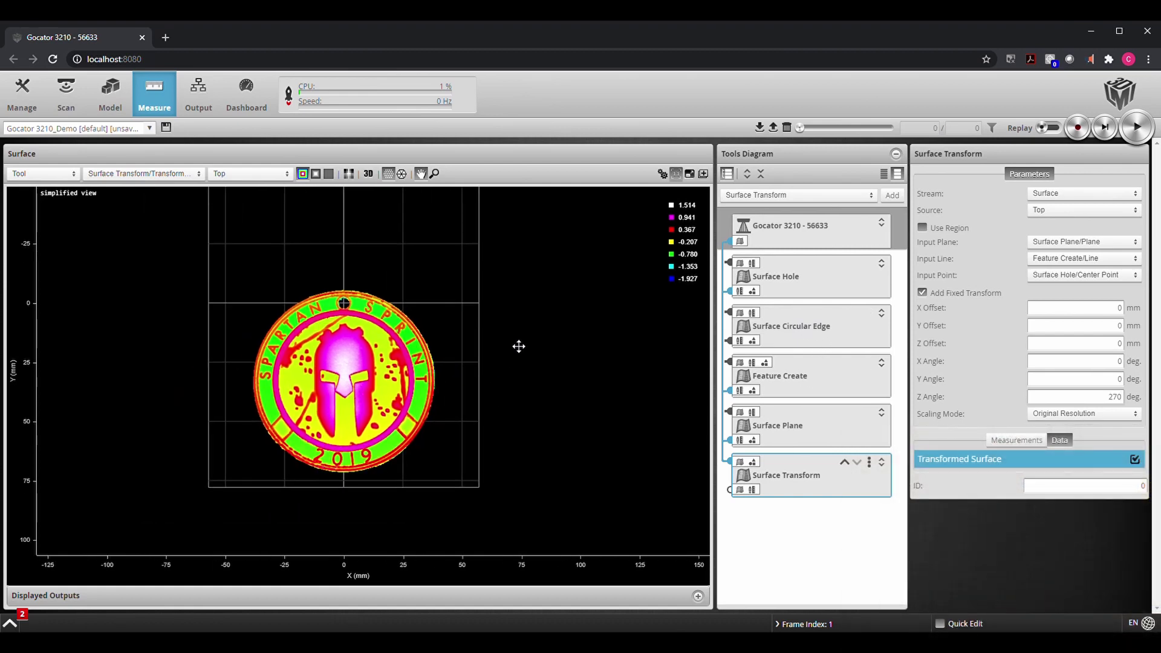